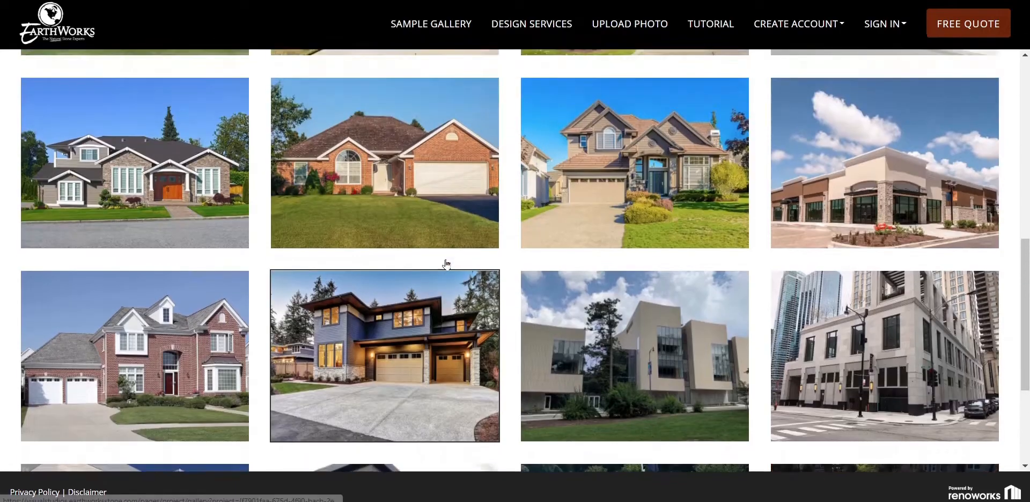
- Browse the sample projects and open the house with the central stone gable and wood-shingle side walls
{"action": "scroll", "coordinate": [446, 265], "scroll_direction": "down", "scroll_amount": 11}
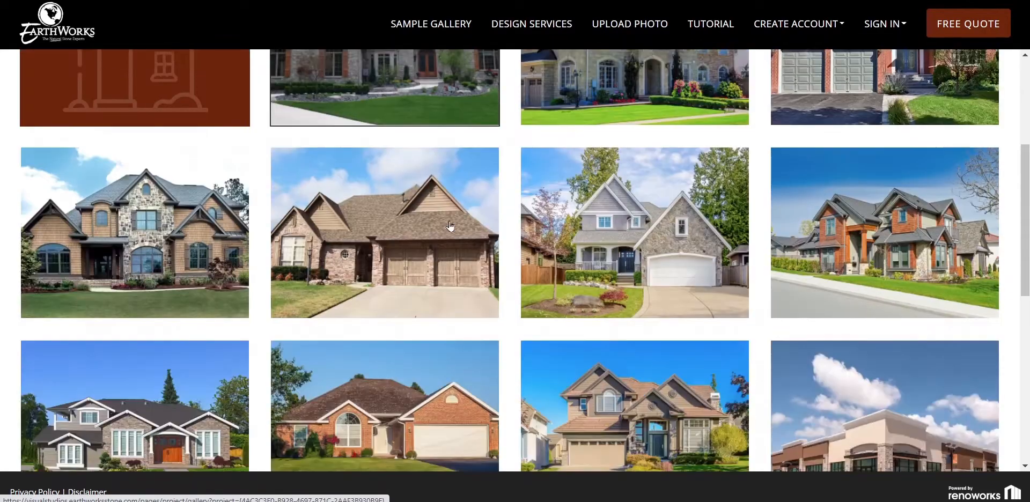
{"action": "scroll", "coordinate": [450, 225], "scroll_direction": "down", "scroll_amount": 1}
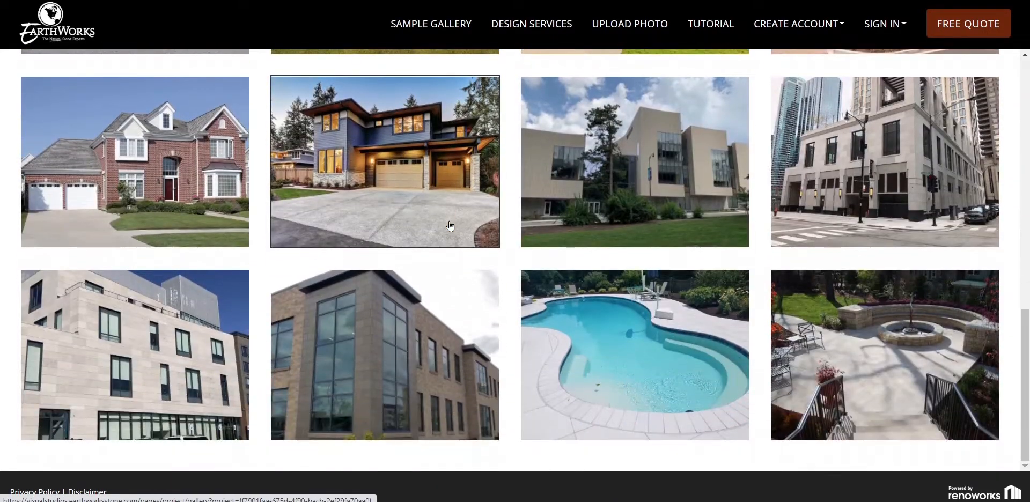
{"action": "scroll", "coordinate": [449, 225], "scroll_direction": "up", "scroll_amount": 8}
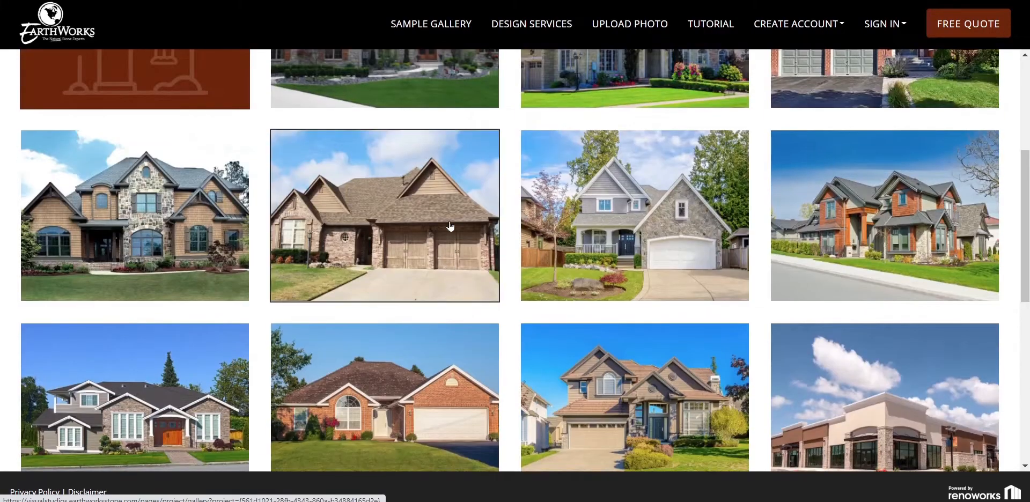
{"action": "scroll", "coordinate": [449, 226], "scroll_direction": "up", "scroll_amount": 2}
{"action": "scroll", "coordinate": [449, 226], "scroll_direction": "up", "scroll_amount": 2}
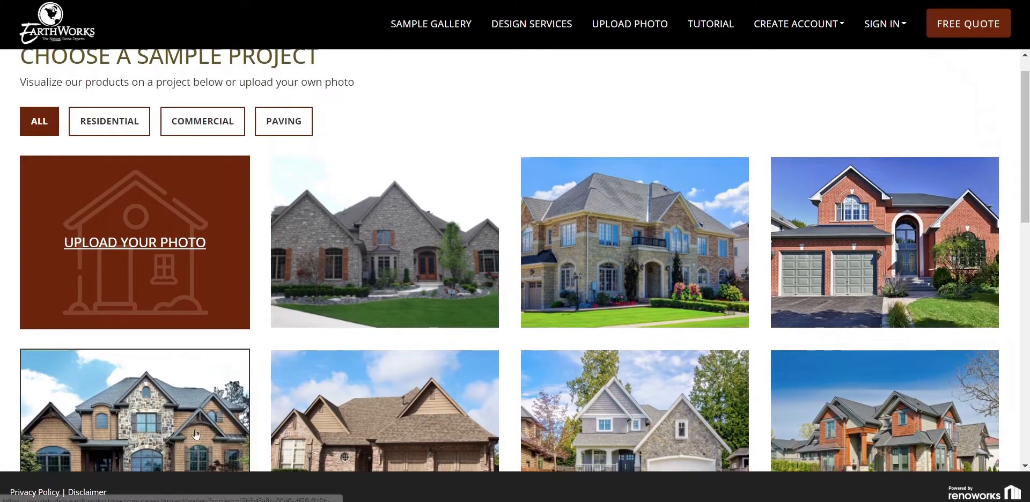
{"action": "left_click", "coordinate": [172, 413]}
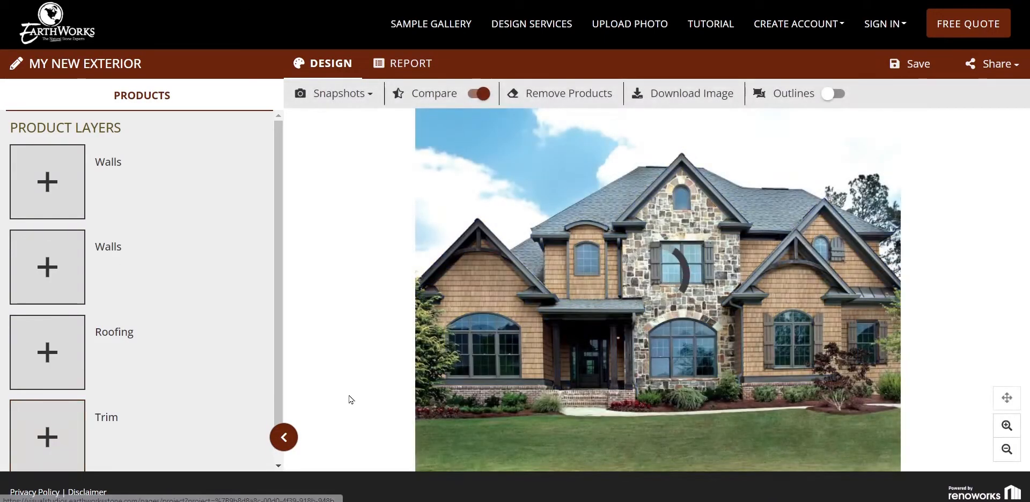
{"action": "scroll", "coordinate": [263, 249], "scroll_direction": "down", "scroll_amount": 1}
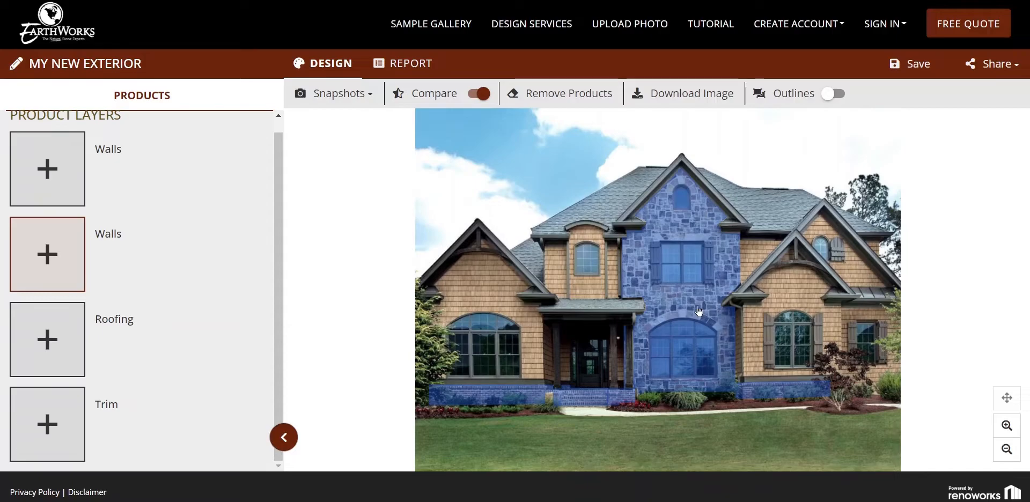
{"action": "left_click", "coordinate": [689, 309]}
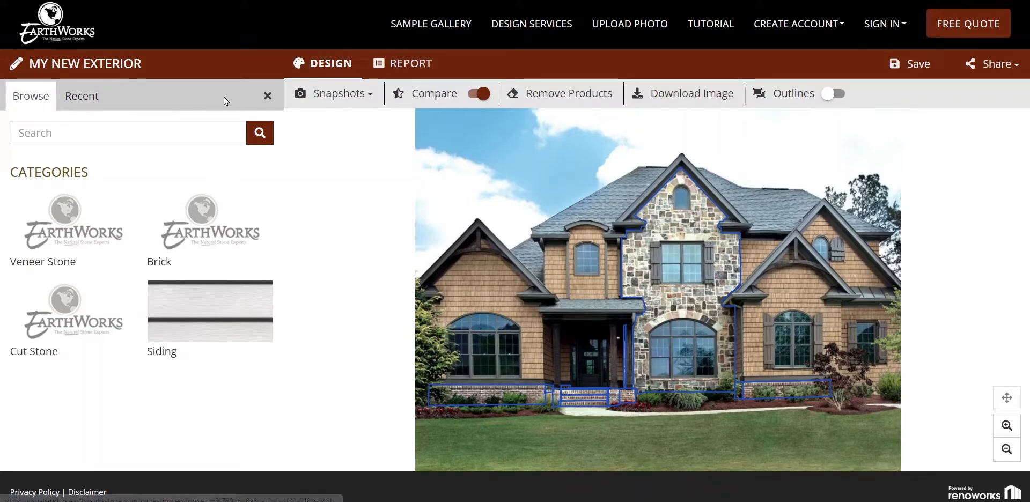
{"action": "left_click", "coordinate": [266, 102]}
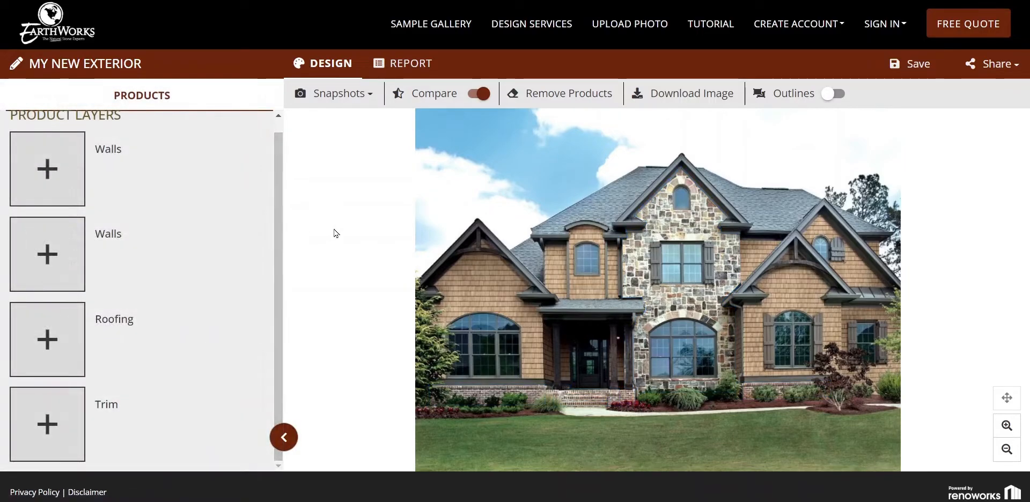
{"action": "scroll", "coordinate": [267, 240], "scroll_direction": "up", "scroll_amount": 1}
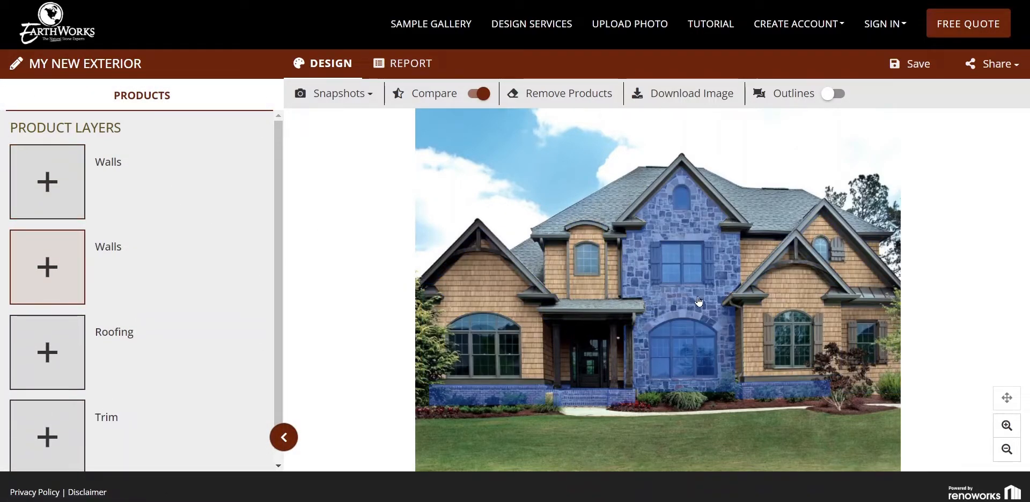
- Apply Meridian Red Tumbled DM veneer stone to the central gable walls and Brampton Crossroads Series Brownstone brick to the shingled walls
{"action": "left_click", "coordinate": [698, 301]}
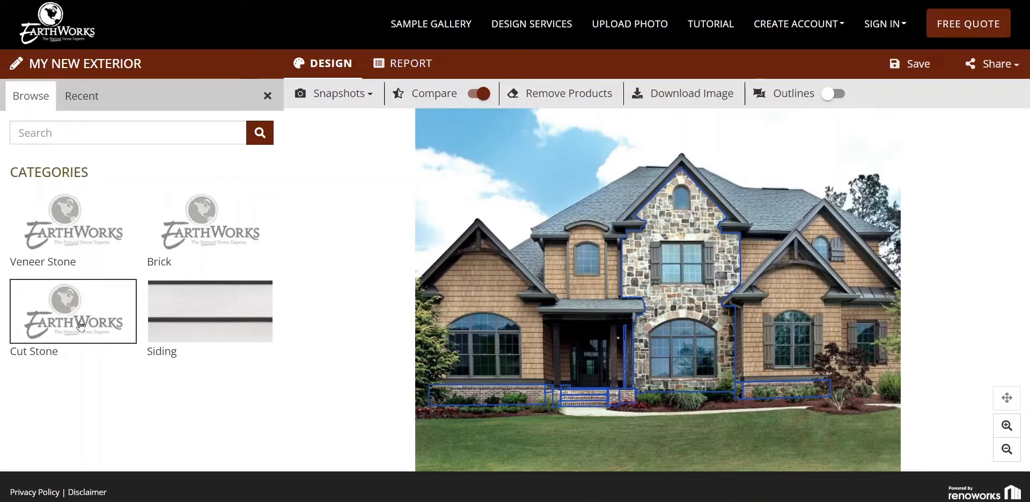
{"action": "left_click", "coordinate": [105, 255]}
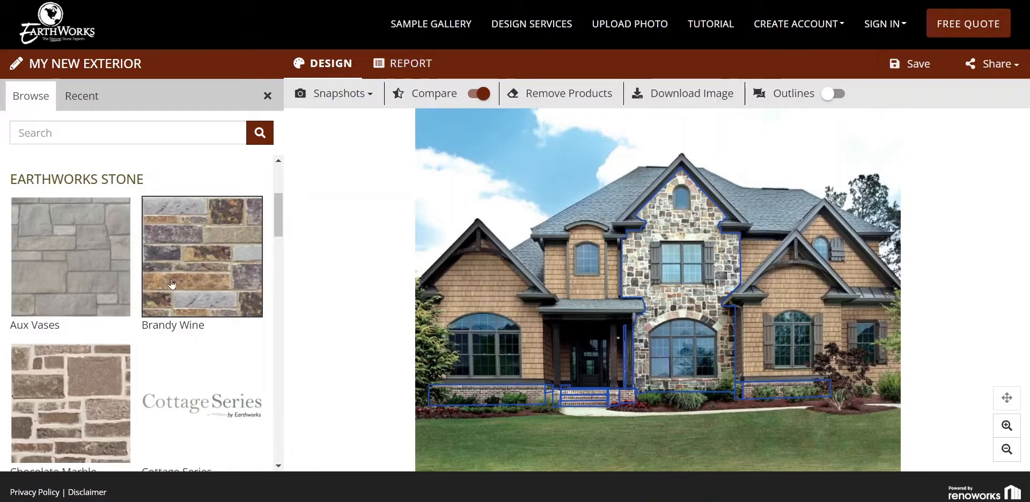
{"action": "scroll", "coordinate": [172, 281], "scroll_direction": "down", "scroll_amount": 6}
{"action": "scroll", "coordinate": [178, 282], "scroll_direction": "up", "scroll_amount": 8}
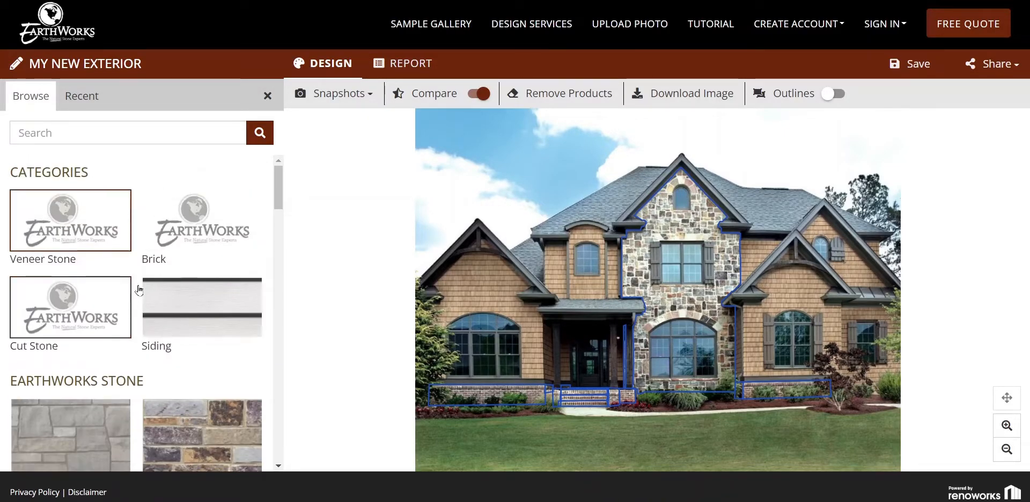
{"action": "scroll", "coordinate": [173, 368], "scroll_direction": "down", "scroll_amount": 2}
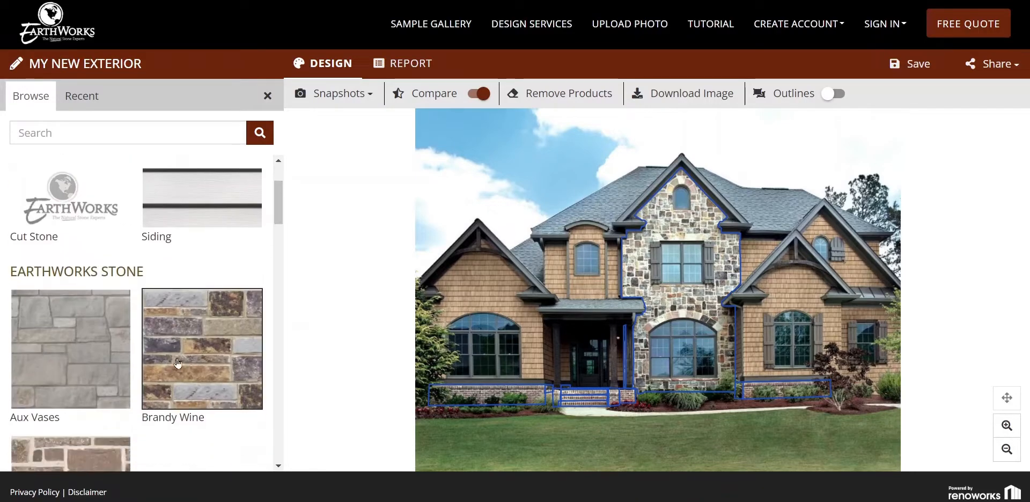
{"action": "scroll", "coordinate": [76, 407], "scroll_direction": "down", "scroll_amount": 2}
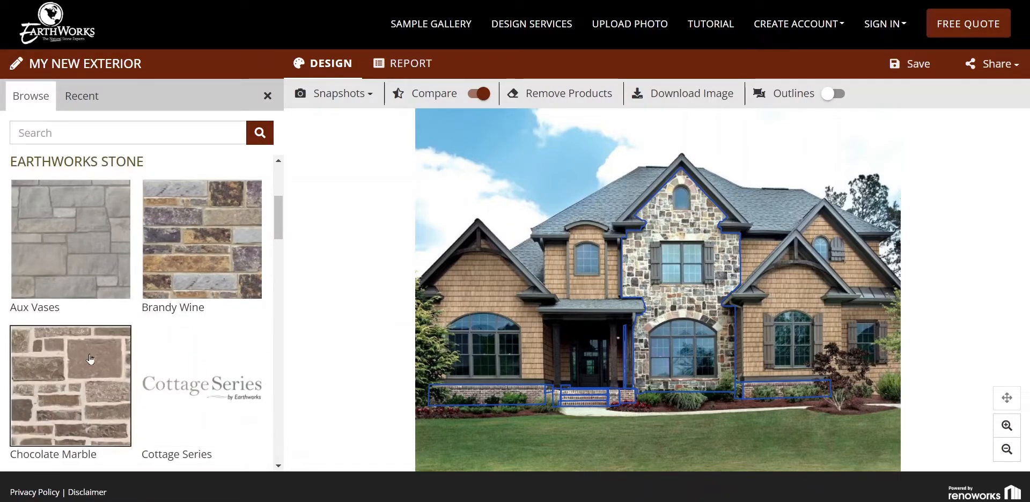
{"action": "scroll", "coordinate": [81, 354], "scroll_direction": "down", "scroll_amount": 4}
{"action": "scroll", "coordinate": [83, 349], "scroll_direction": "down", "scroll_amount": 13}
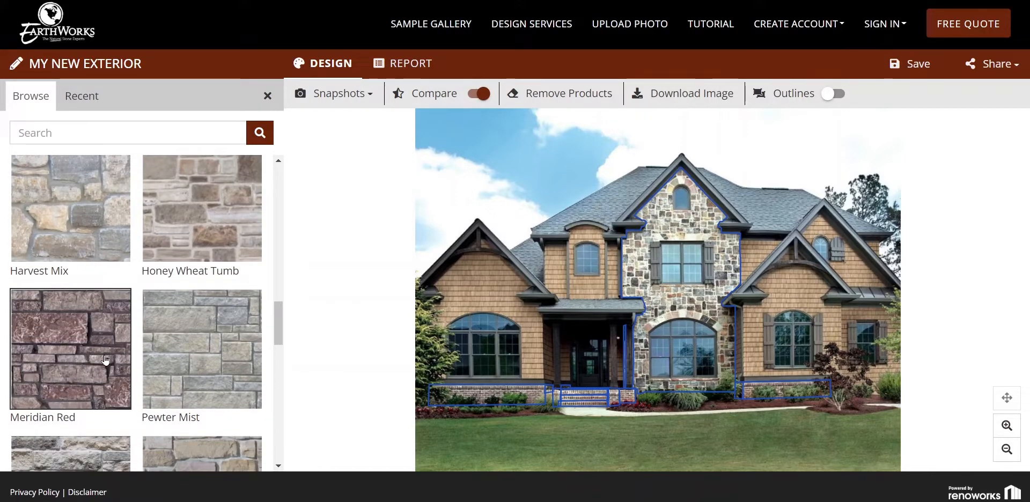
{"action": "left_click", "coordinate": [77, 361]}
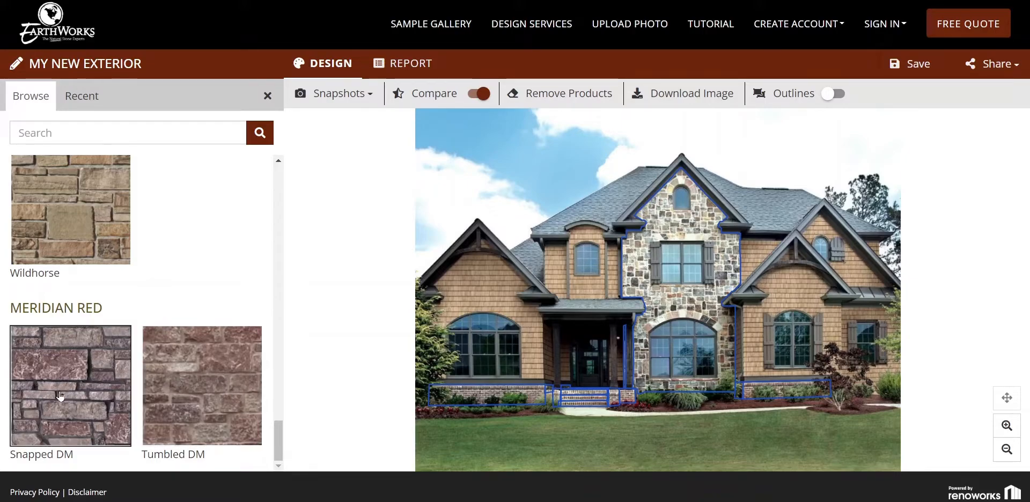
{"action": "left_click", "coordinate": [199, 384]}
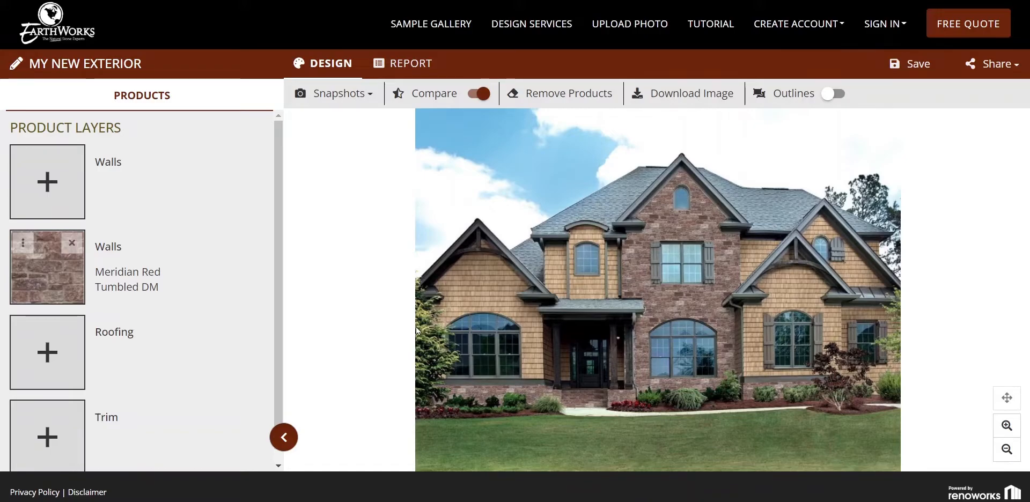
{"action": "left_click", "coordinate": [487, 292]}
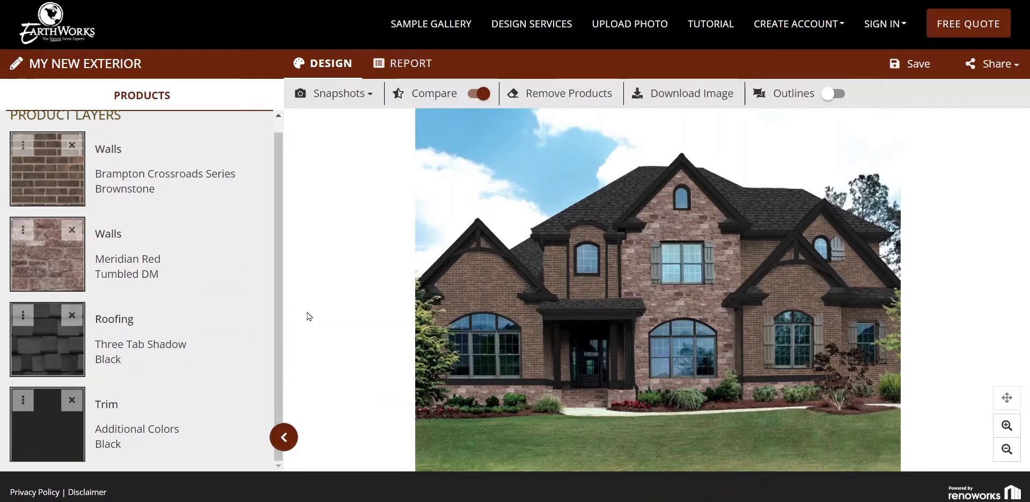
- Cover the central gable walls with Pewter Mist - Honed cut stone and the side walls with Eco Series Eco Vases
{"action": "left_click", "coordinate": [712, 298]}
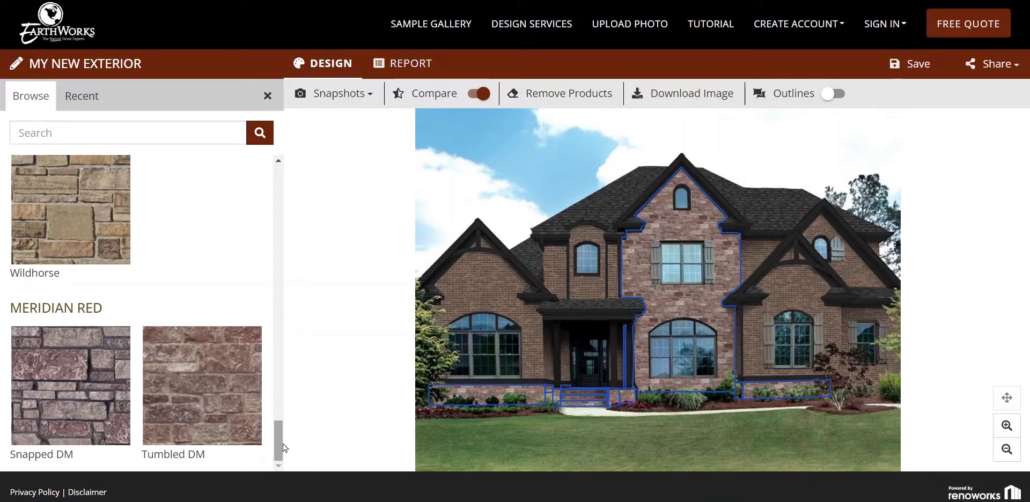
{"action": "left_click_drag", "start_coordinate": [280, 440], "coordinate": [304, 177]}
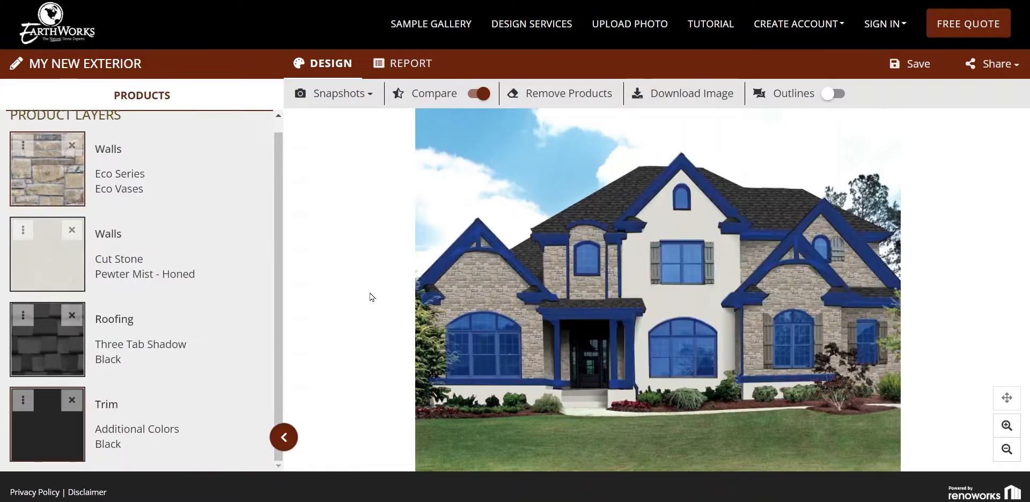
- Set the trim color to White from the Additional Colors range
{"action": "left_click", "coordinate": [126, 455]}
{"action": "scroll", "coordinate": [112, 284], "scroll_direction": "down", "scroll_amount": 15}
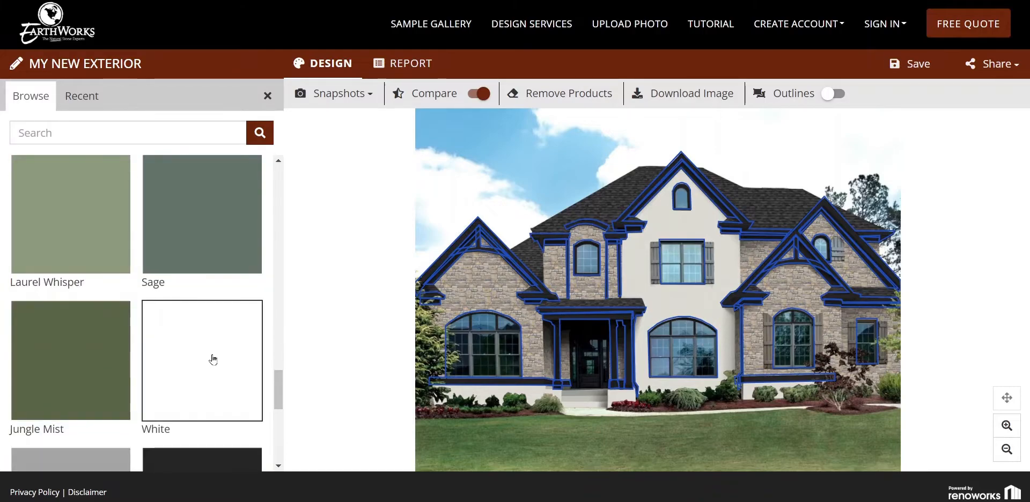
{"action": "left_click", "coordinate": [213, 360]}
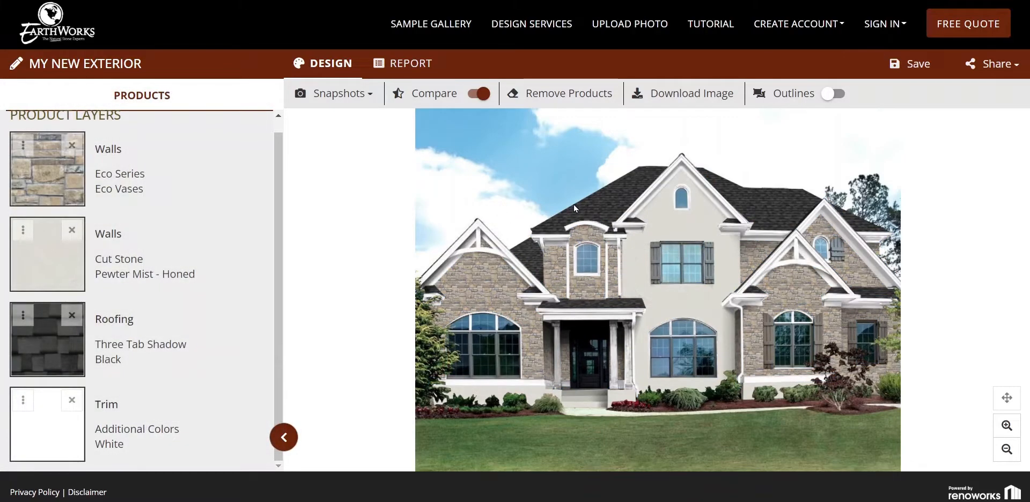
- Set the roofing to Three Tab Shadow shingles in Gray
{"action": "left_click", "coordinate": [613, 197]}
{"action": "scroll", "coordinate": [183, 367], "scroll_direction": "down", "scroll_amount": 2}
{"action": "left_click", "coordinate": [213, 329]}
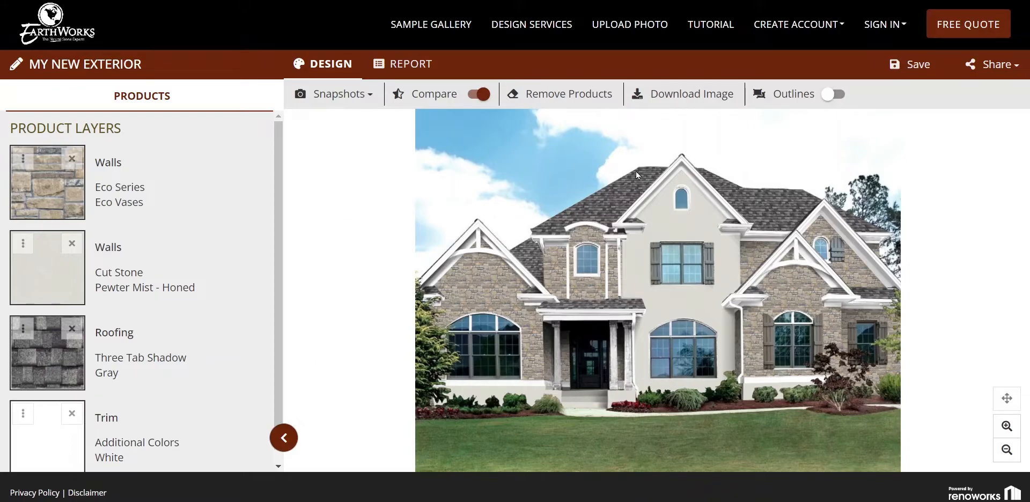
- Sign in to the account and save the project under the name Sample Home
{"action": "left_click", "coordinate": [922, 65]}
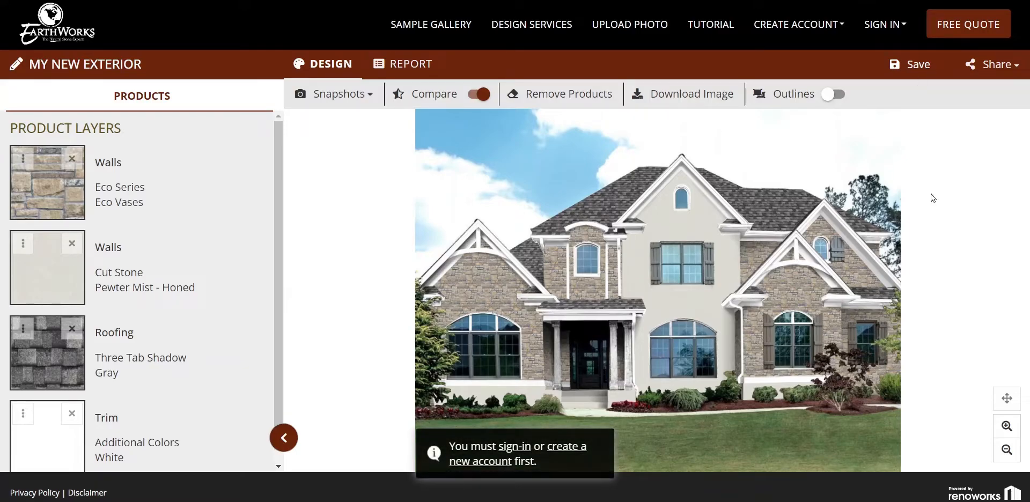
{"action": "left_click", "coordinate": [983, 183]}
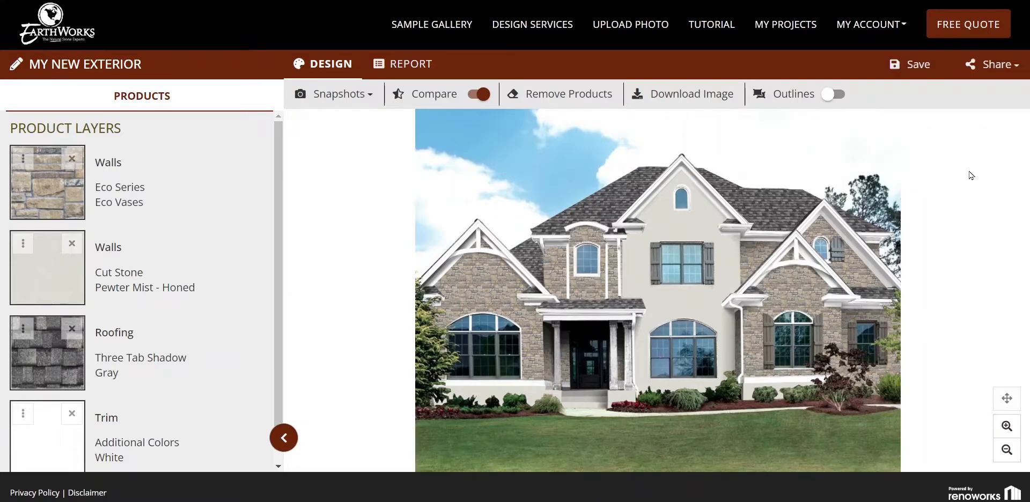
{"action": "left_click", "coordinate": [918, 64]}
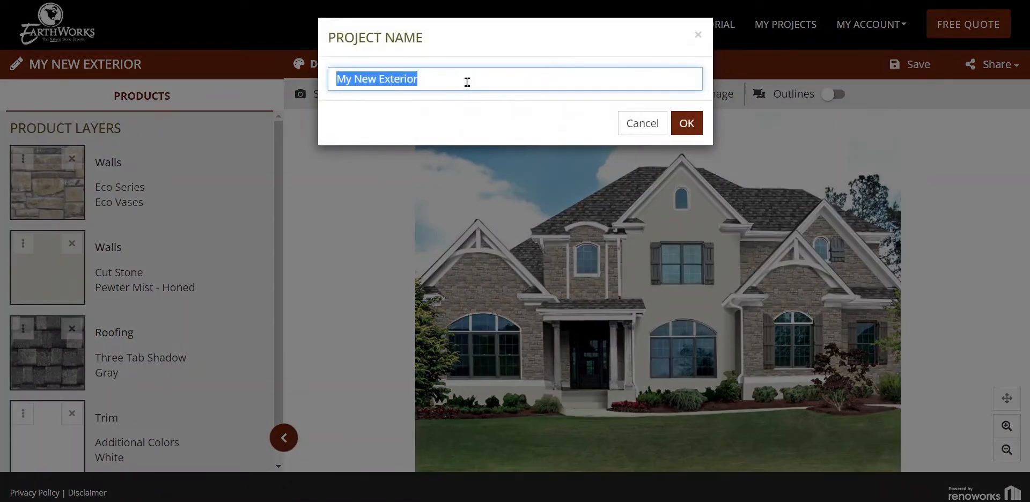
{"action": "type", "text": "Sample Home"}
{"action": "key", "text": "Return"}
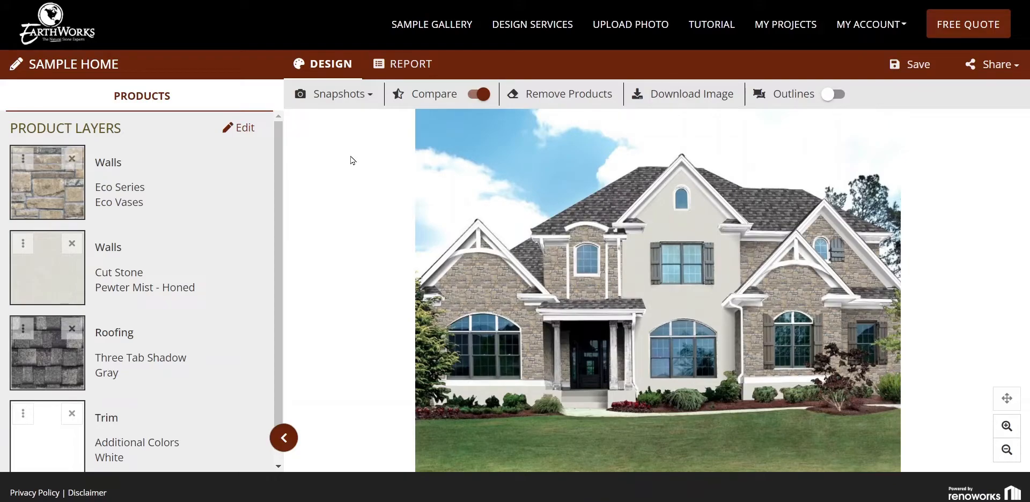
- Take a snapshot of the light stone design with white trim
{"action": "left_click", "coordinate": [334, 96]}
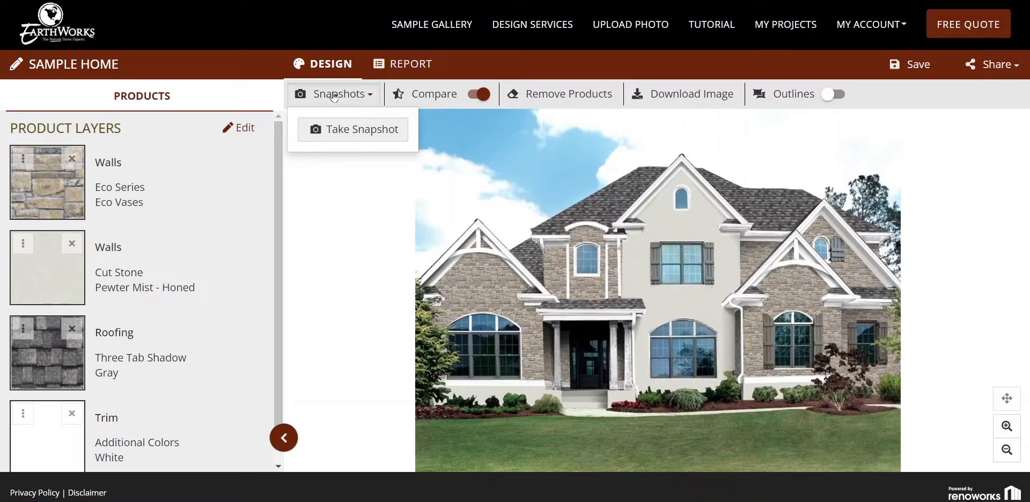
{"action": "left_click", "coordinate": [369, 138]}
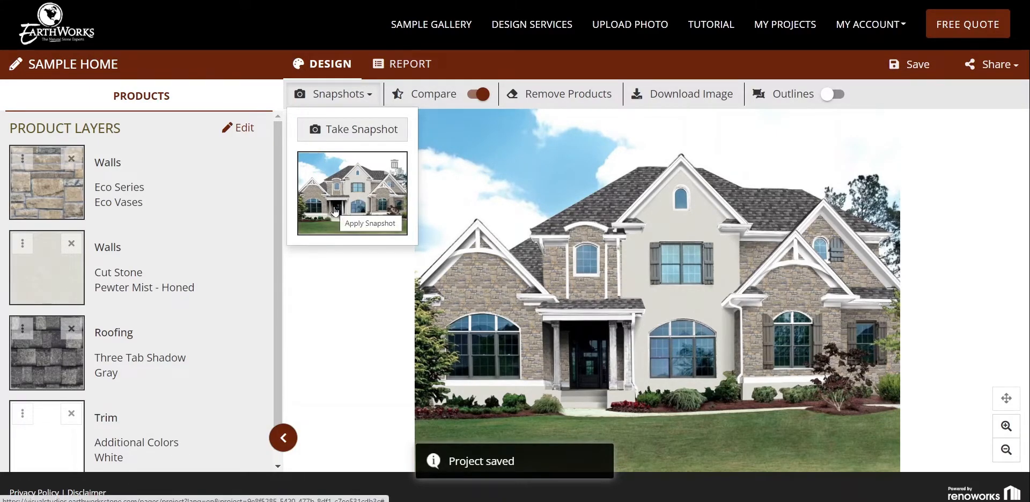
{"action": "left_click", "coordinate": [370, 296]}
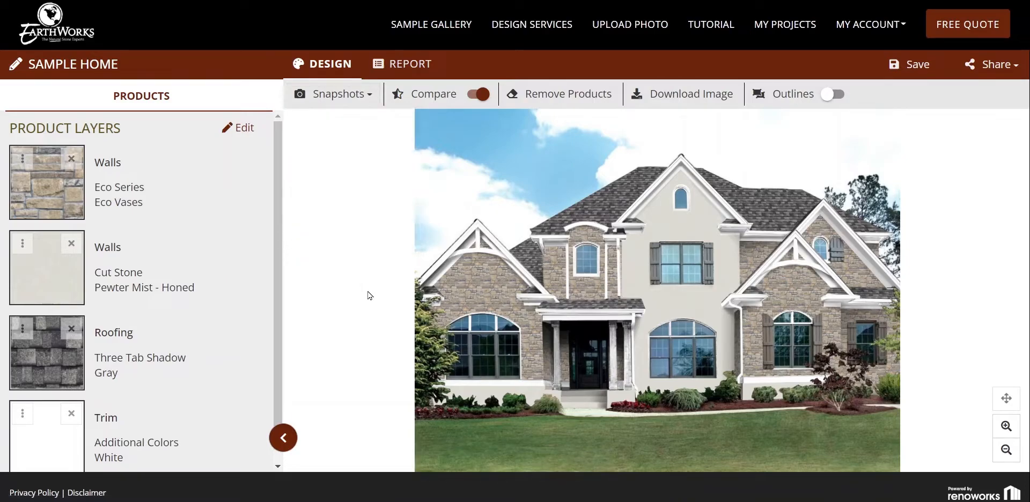
- Restyle the house with Meridian Red Tumbled DM side walls, Brampton Crossroads Series Brownstone central walls, and Black roofing and trim
{"action": "left_click", "coordinate": [481, 303]}
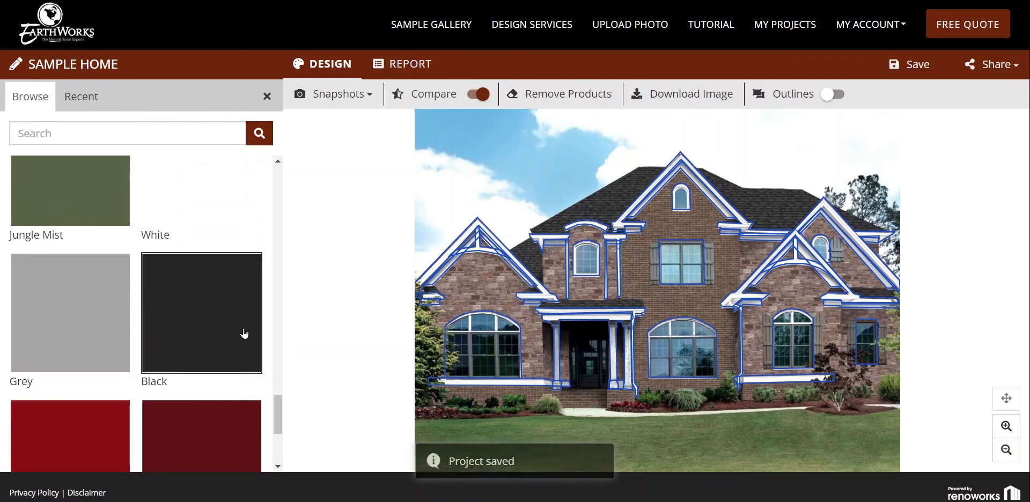
{"action": "left_click", "coordinate": [243, 333]}
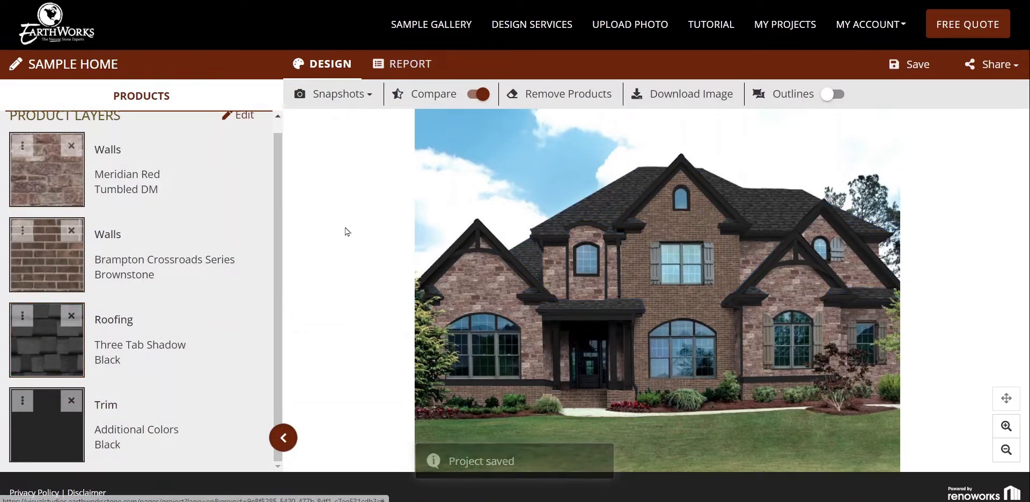
- Take a snapshot of the dark design, and switch to the light snapshot and back to the dark one
{"action": "left_click", "coordinate": [337, 94]}
{"action": "left_click", "coordinate": [337, 123]}
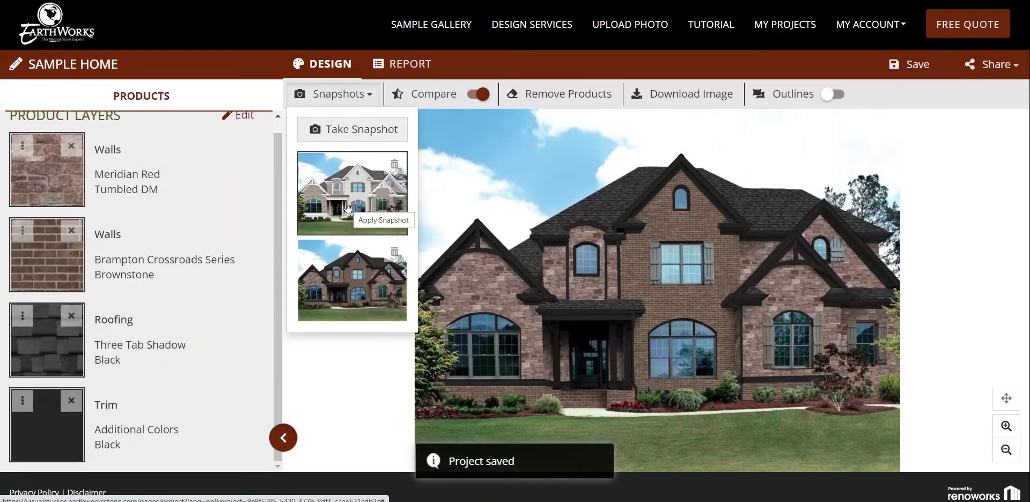
{"action": "left_click", "coordinate": [349, 199]}
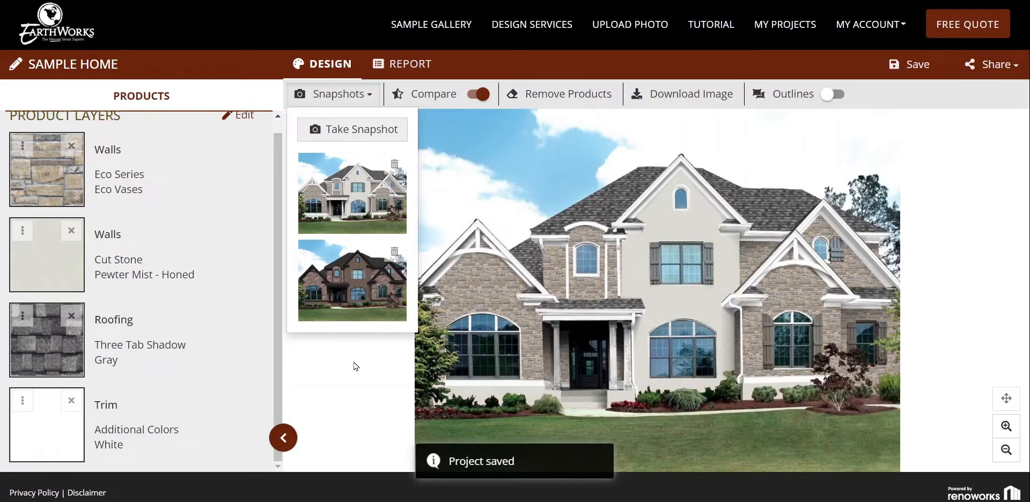
{"action": "left_click", "coordinate": [347, 291]}
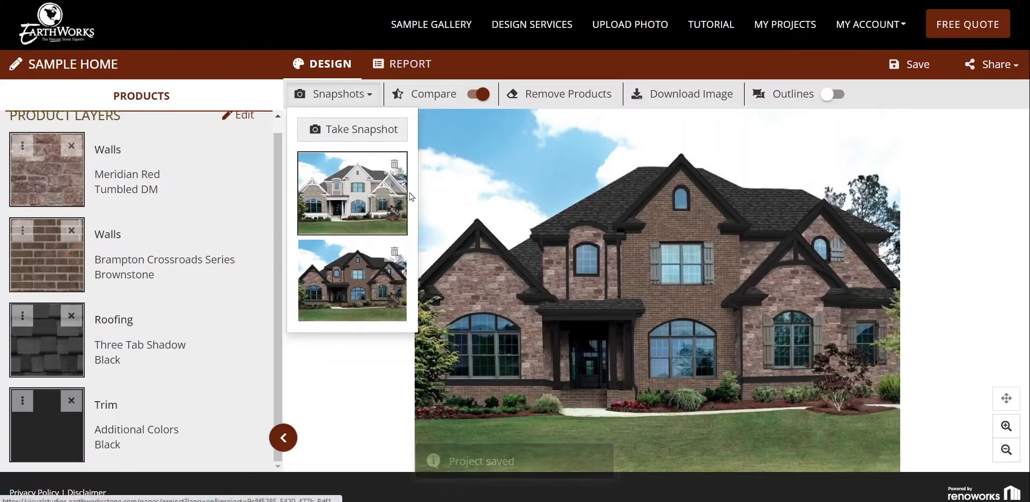
- Switch the house to the light stone snapshot and open the design report covering both the light and dark snapshots
{"action": "left_click", "coordinate": [340, 209]}
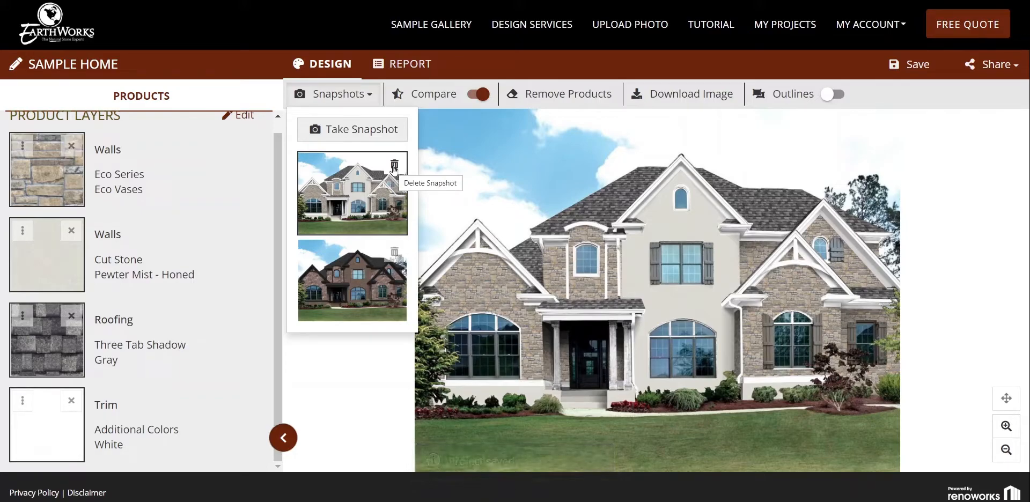
{"action": "left_click", "coordinate": [353, 382]}
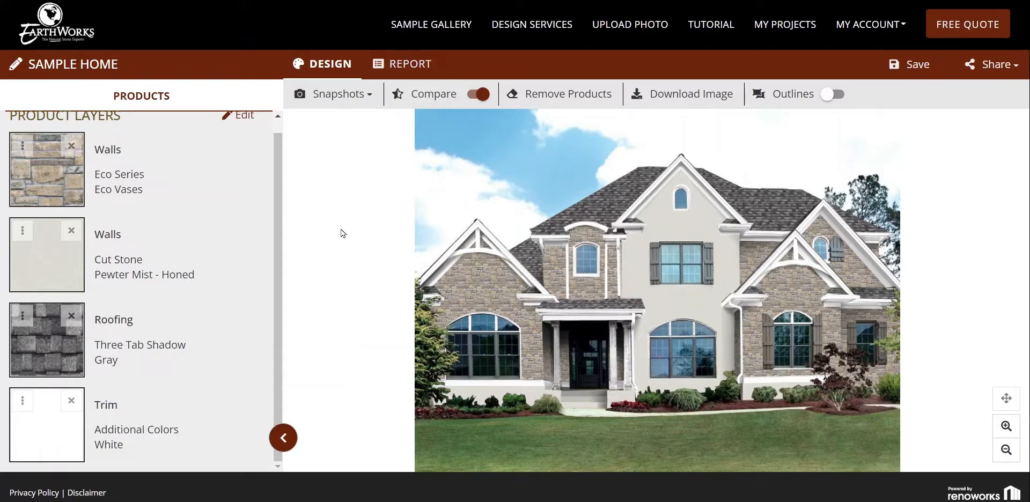
{"action": "left_click", "coordinate": [416, 65]}
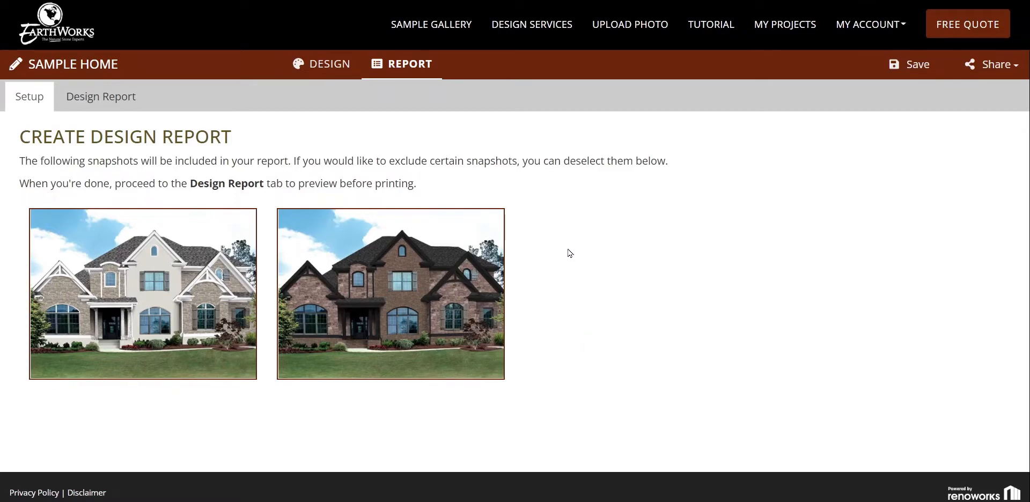
{"action": "left_click", "coordinate": [106, 106]}
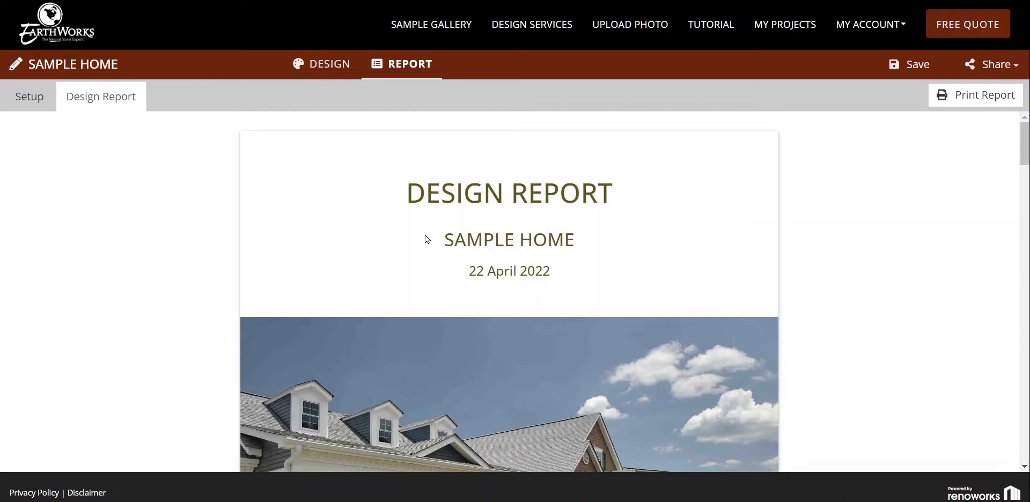
- Review the whole design report, checking the title page, each design's image and product list, and the closing color disclaimer
{"action": "left_click_drag", "start_coordinate": [440, 244], "coordinate": [602, 262]}
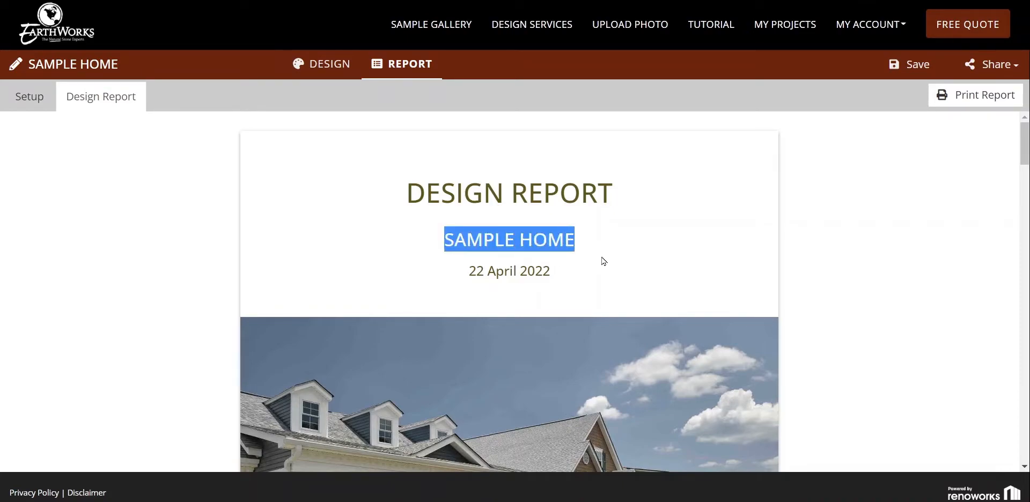
{"action": "left_click", "coordinate": [465, 245]}
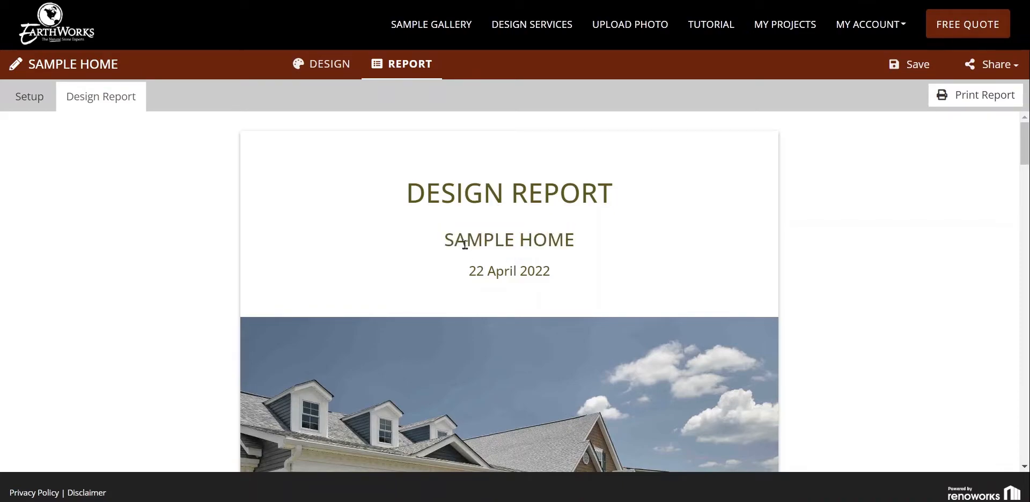
{"action": "scroll", "coordinate": [164, 283], "scroll_direction": "down", "scroll_amount": 10}
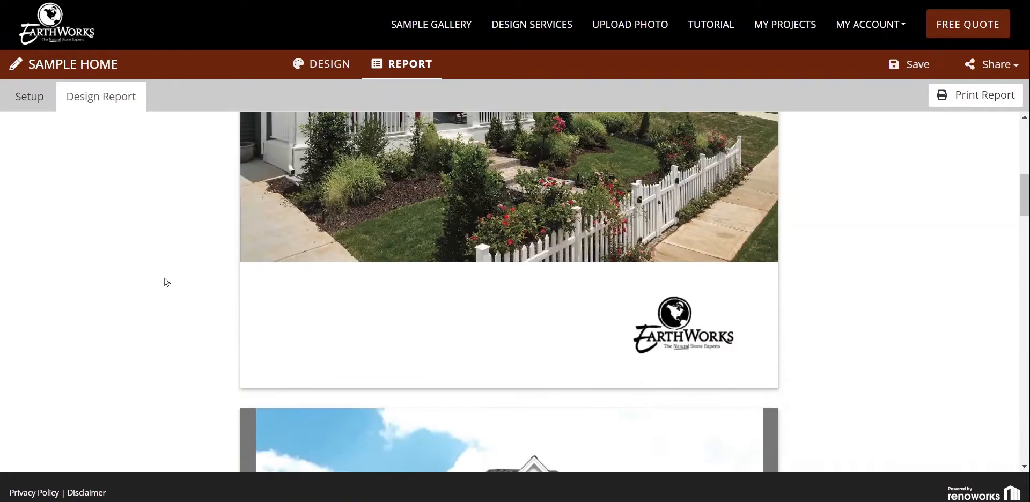
{"action": "scroll", "coordinate": [166, 280], "scroll_direction": "down", "scroll_amount": 5}
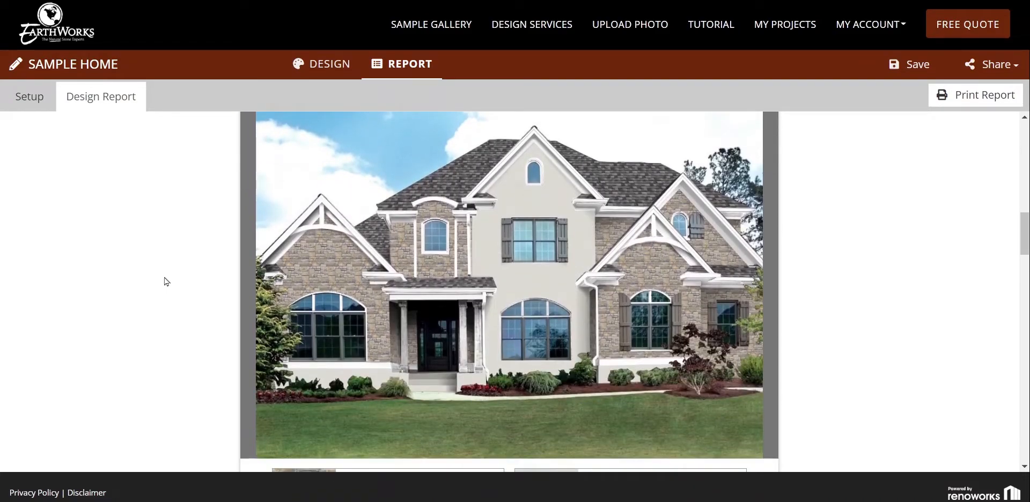
{"action": "scroll", "coordinate": [166, 281], "scroll_direction": "down", "scroll_amount": 4}
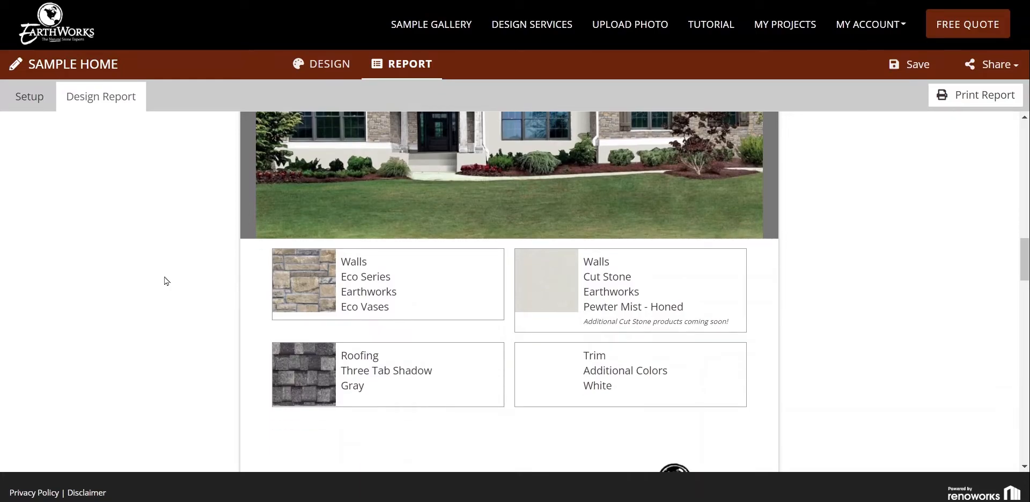
{"action": "scroll", "coordinate": [167, 281], "scroll_direction": "down", "scroll_amount": 10}
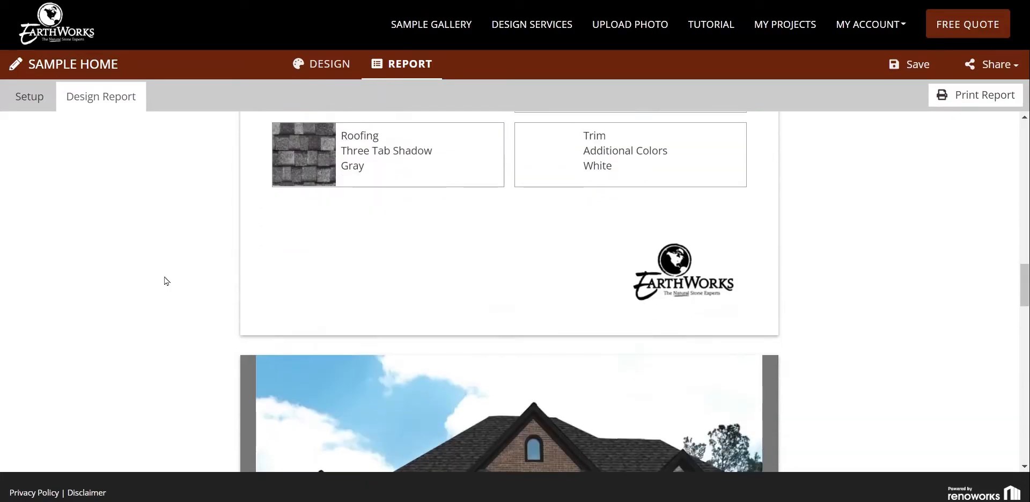
{"action": "scroll", "coordinate": [167, 281], "scroll_direction": "down", "scroll_amount": 2}
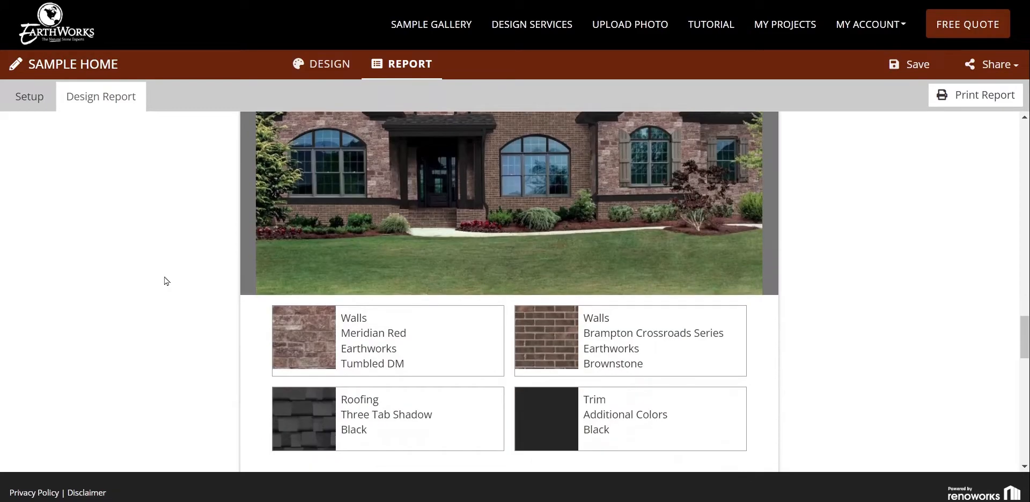
{"action": "scroll", "coordinate": [166, 281], "scroll_direction": "down", "scroll_amount": 2}
{"action": "scroll", "coordinate": [166, 281], "scroll_direction": "up", "scroll_amount": 4}
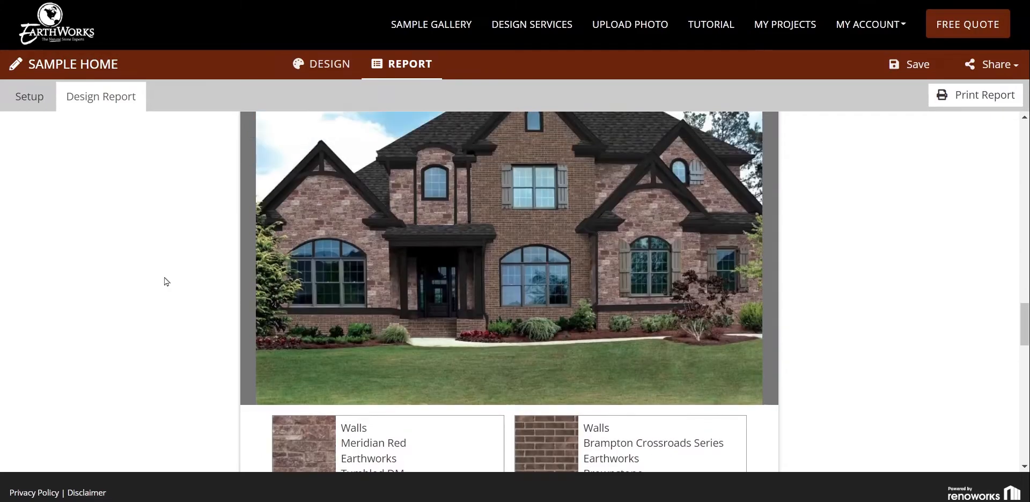
{"action": "scroll", "coordinate": [166, 281], "scroll_direction": "down", "scroll_amount": 8}
{"action": "scroll", "coordinate": [166, 281], "scroll_direction": "down", "scroll_amount": 5}
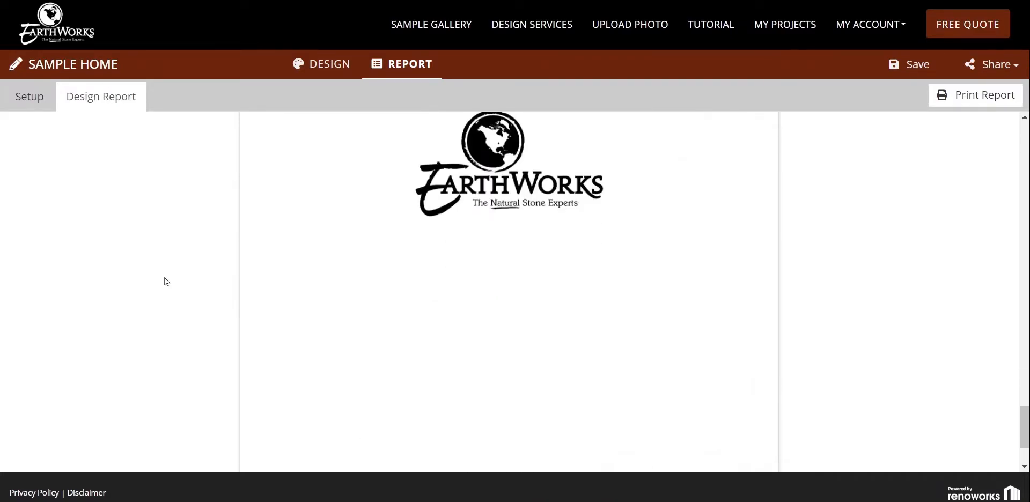
{"action": "scroll", "coordinate": [166, 281], "scroll_direction": "down", "scroll_amount": 3}
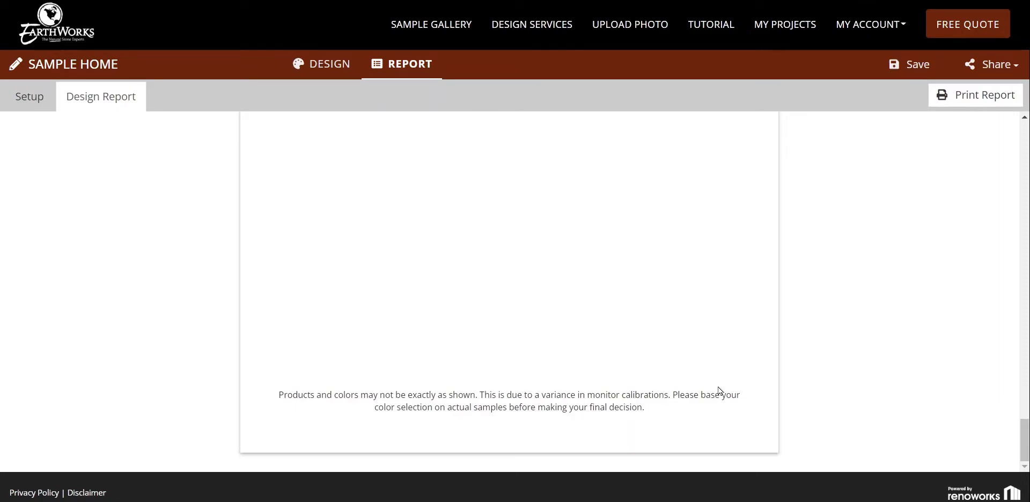
{"action": "scroll", "coordinate": [721, 375], "scroll_direction": "up", "scroll_amount": 10}
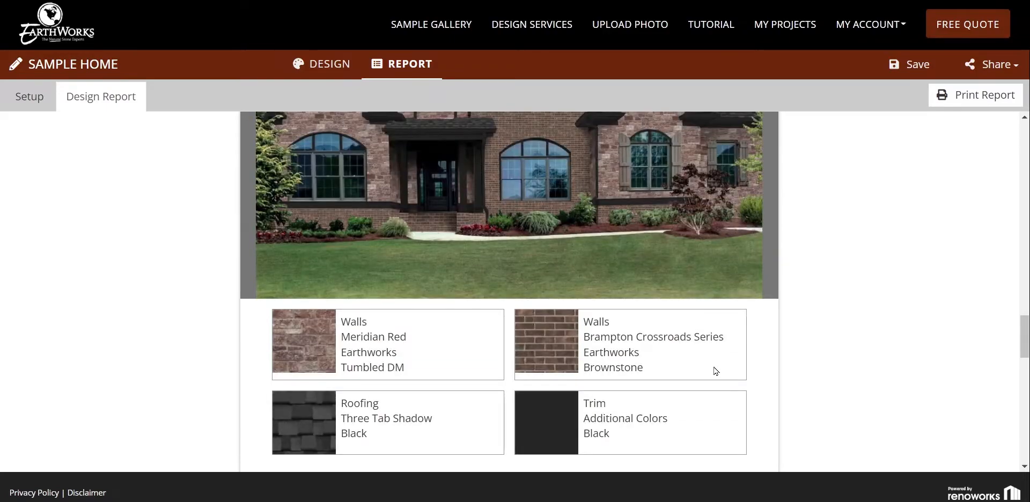
{"action": "scroll", "coordinate": [720, 369], "scroll_direction": "up", "scroll_amount": 15}
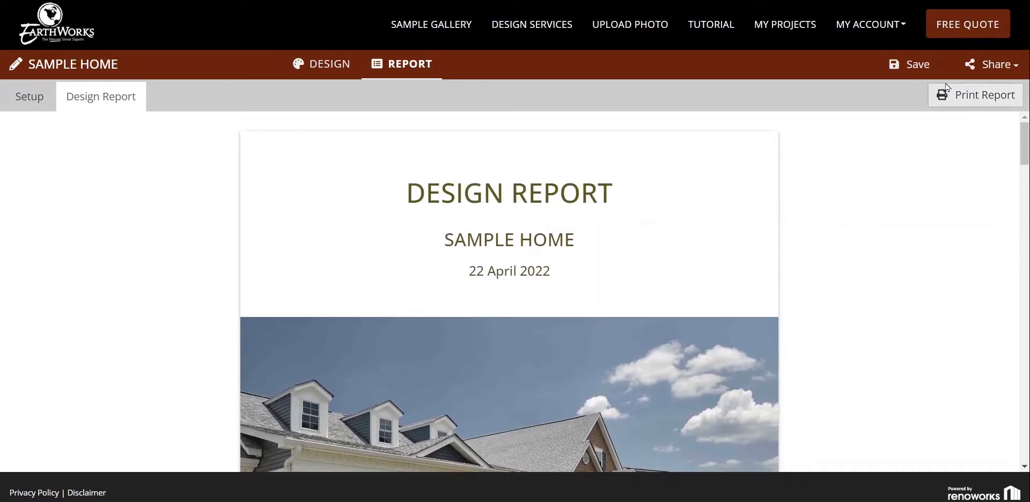
- Open the report's print settings, try the HP LaserJet 400 printer and Save as PDF as destinations, and cancel printing
{"action": "left_click", "coordinate": [961, 102]}
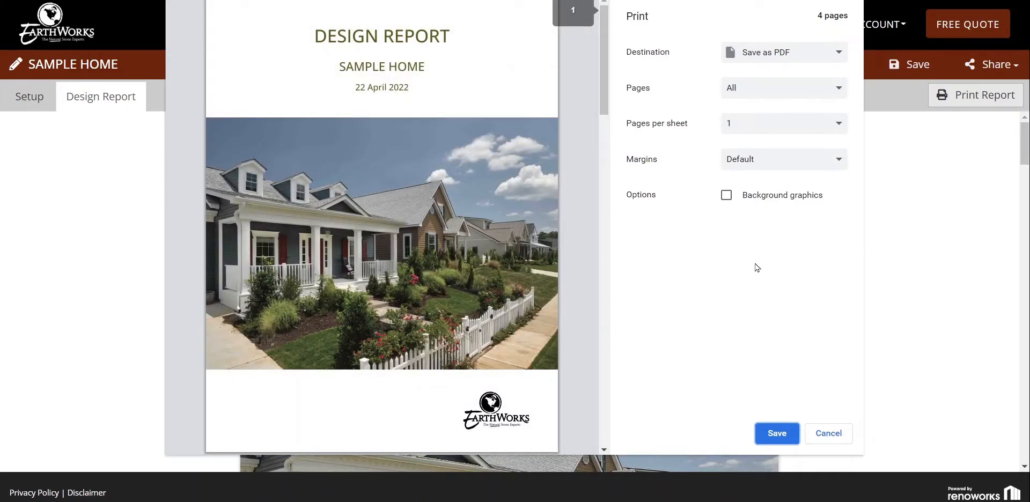
{"action": "left_click", "coordinate": [765, 53]}
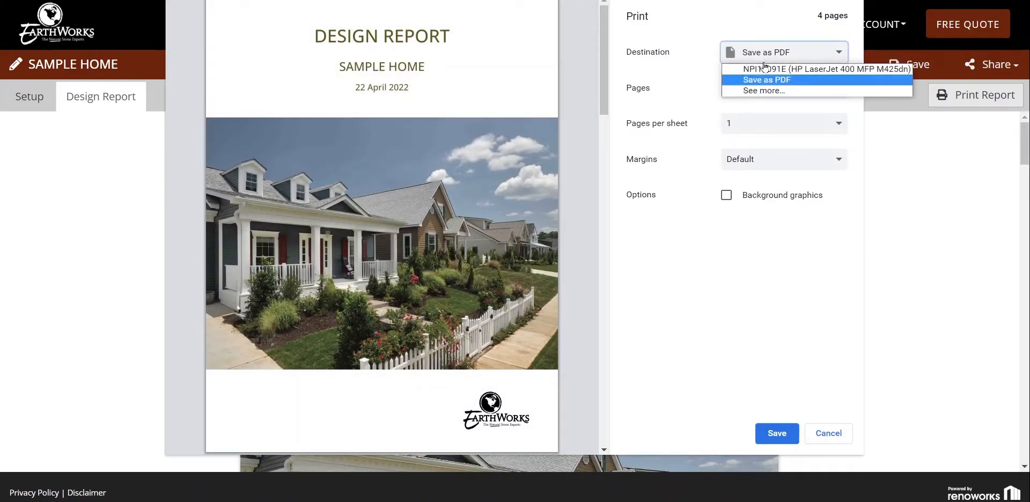
{"action": "left_click", "coordinate": [765, 68]}
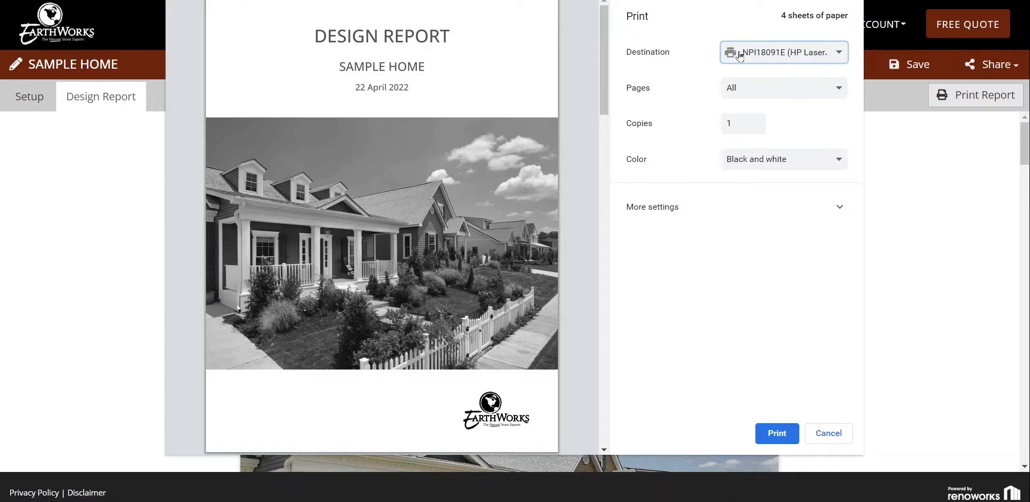
{"action": "left_click", "coordinate": [775, 57]}
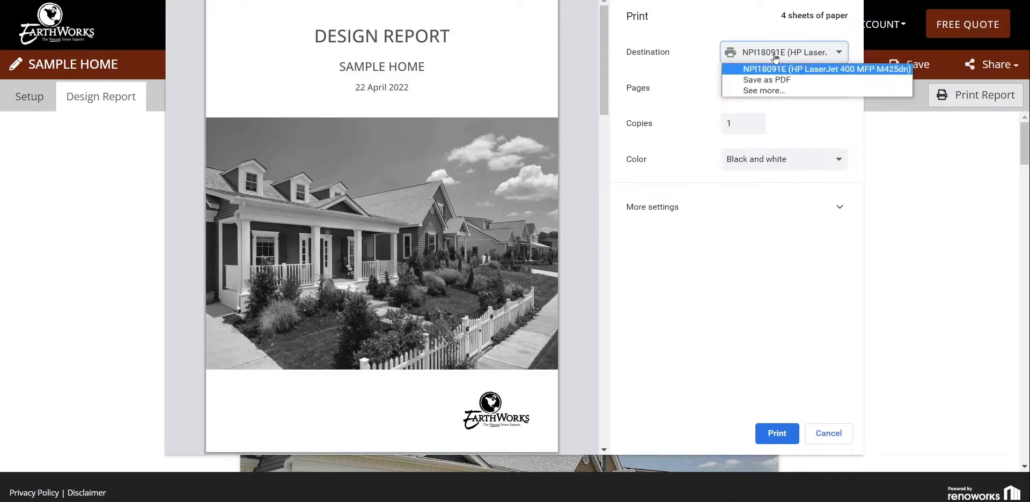
{"action": "left_click", "coordinate": [805, 80]}
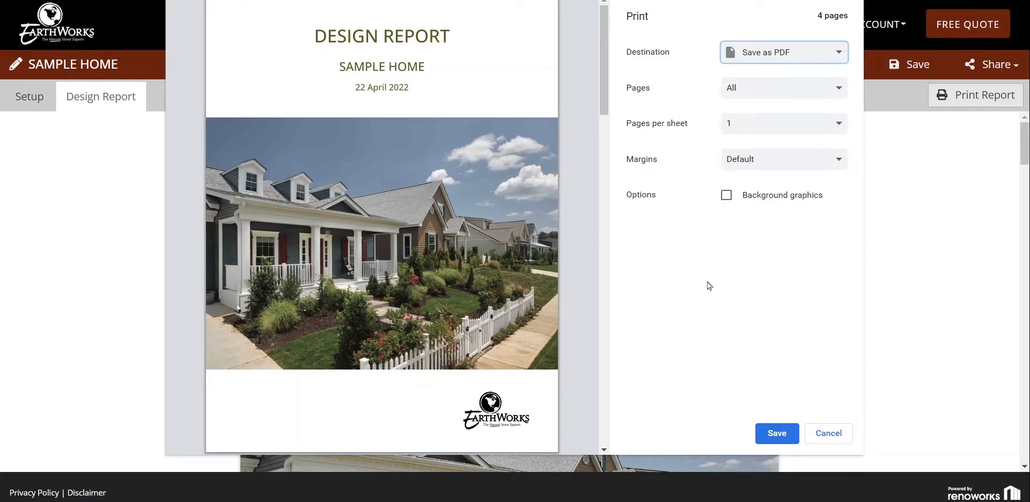
{"action": "left_click", "coordinate": [834, 437]}
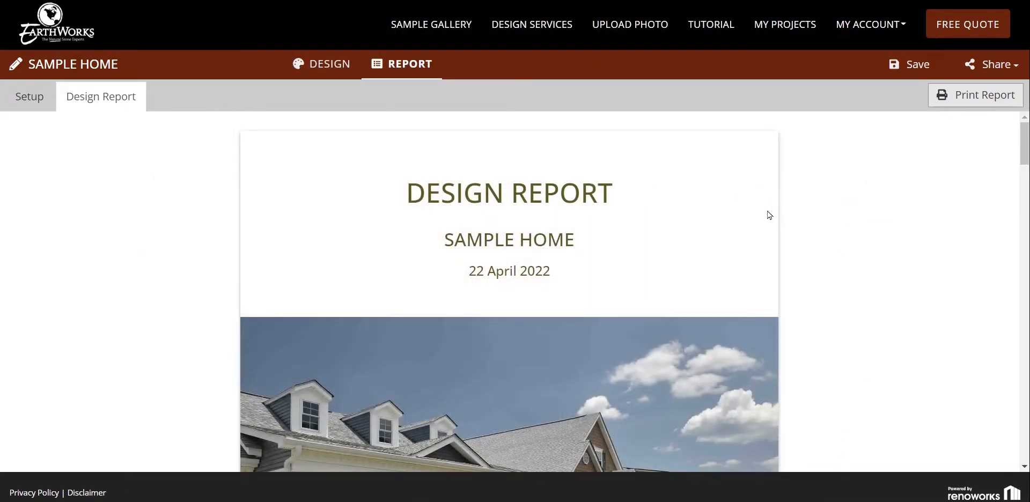
- Save the light stone design and reopen the Sample Home project from the saved projects to check its snapshots
{"action": "left_click", "coordinate": [323, 73]}
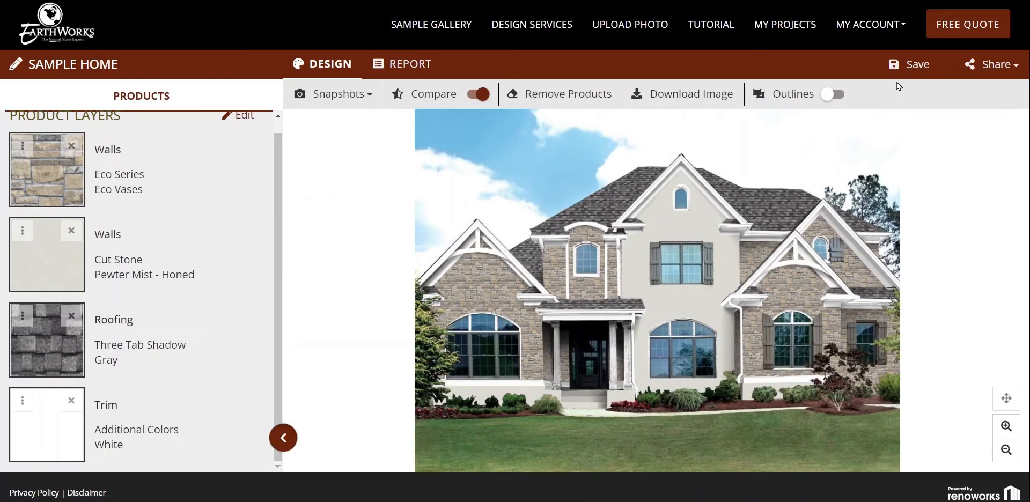
{"action": "left_click", "coordinate": [916, 74]}
{"action": "left_click", "coordinate": [786, 29]}
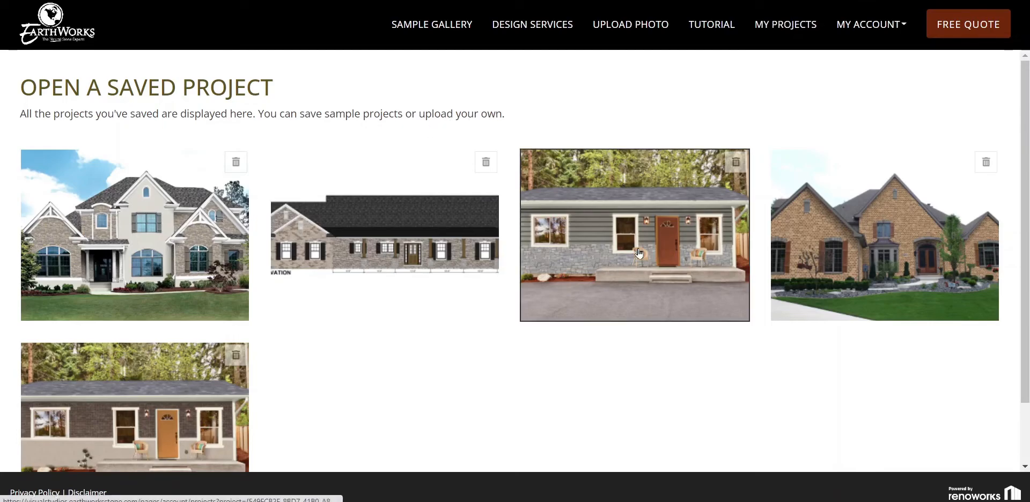
{"action": "left_click", "coordinate": [123, 262]}
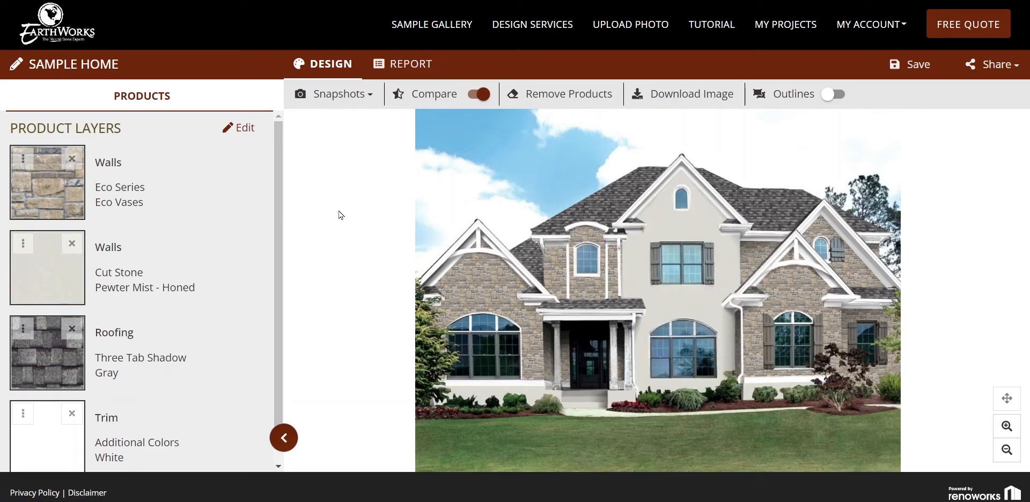
{"action": "left_click", "coordinate": [340, 96]}
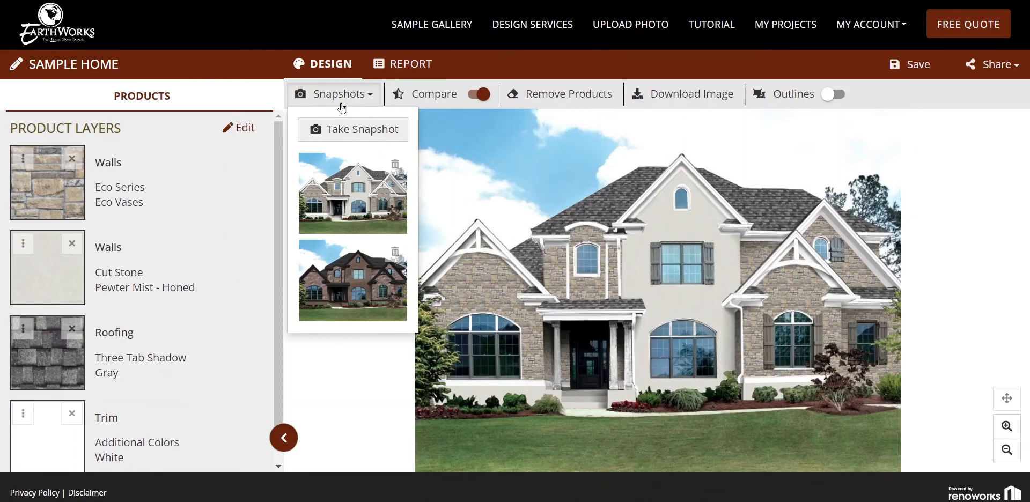